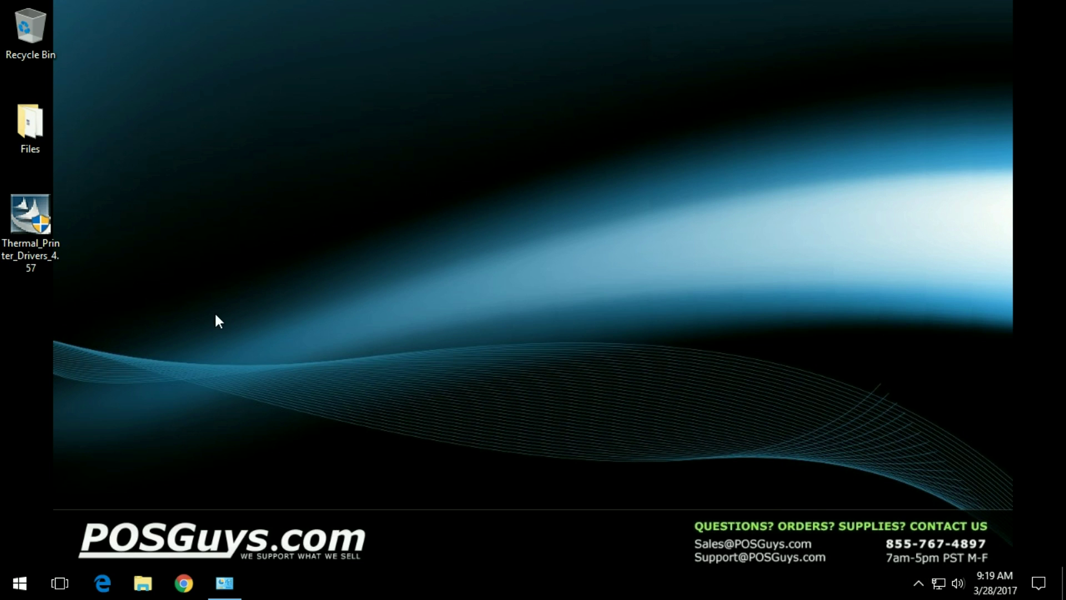
# Step: Launch the Thermal_Printer_Drivers installer and tick POS-X Thermal Printer in the model list
pyautogui.click(42, 247)
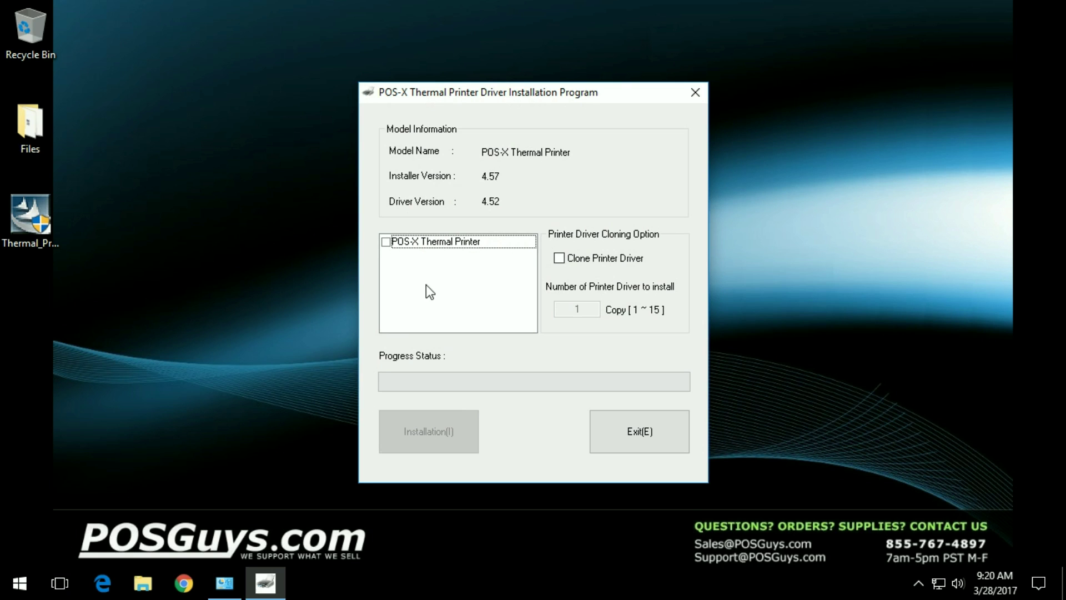
pyautogui.click(386, 243)
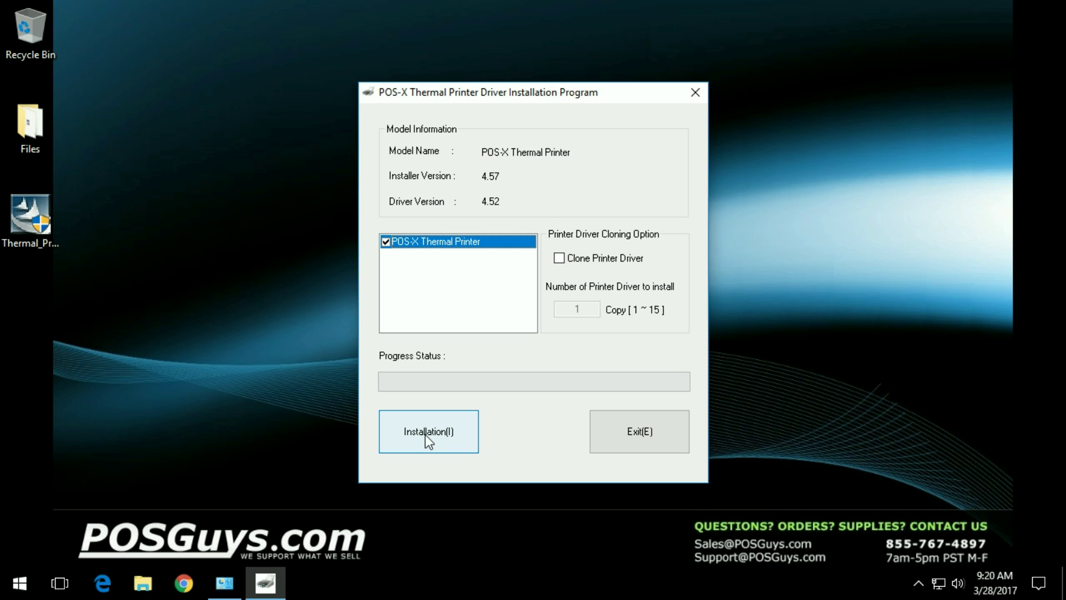
# Step: Begin installation with Windows 8.x or 10, US (ANSI) code page, and USB as the printer port
pyautogui.click(427, 440)
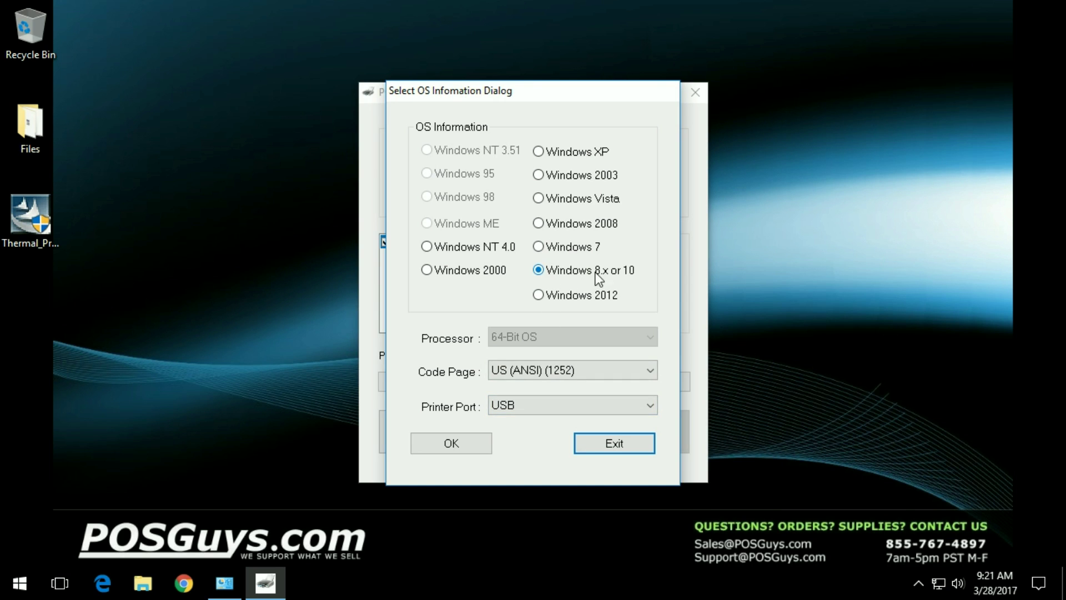
pyautogui.click(524, 406)
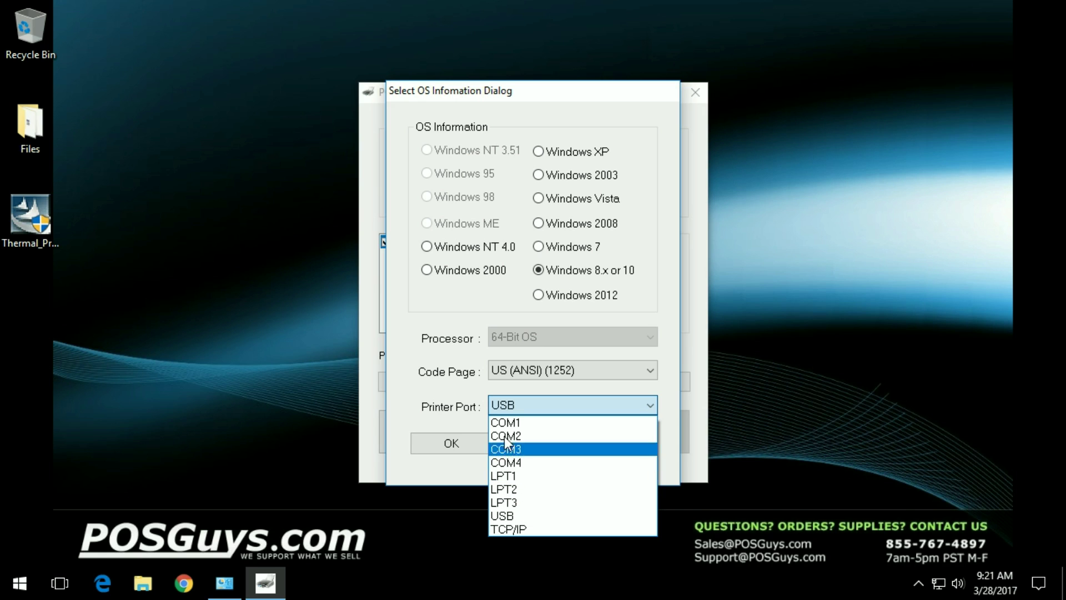
pyautogui.click(464, 394)
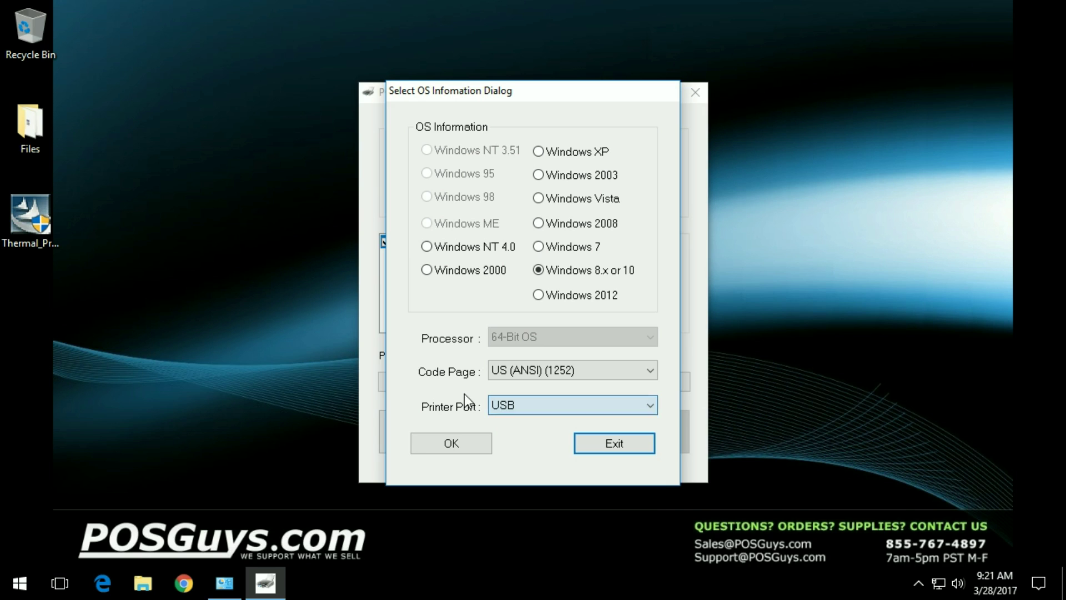
# Step: Confirm the OS settings, make POS-X the default printer, and finish without rebooting
pyautogui.click(469, 450)
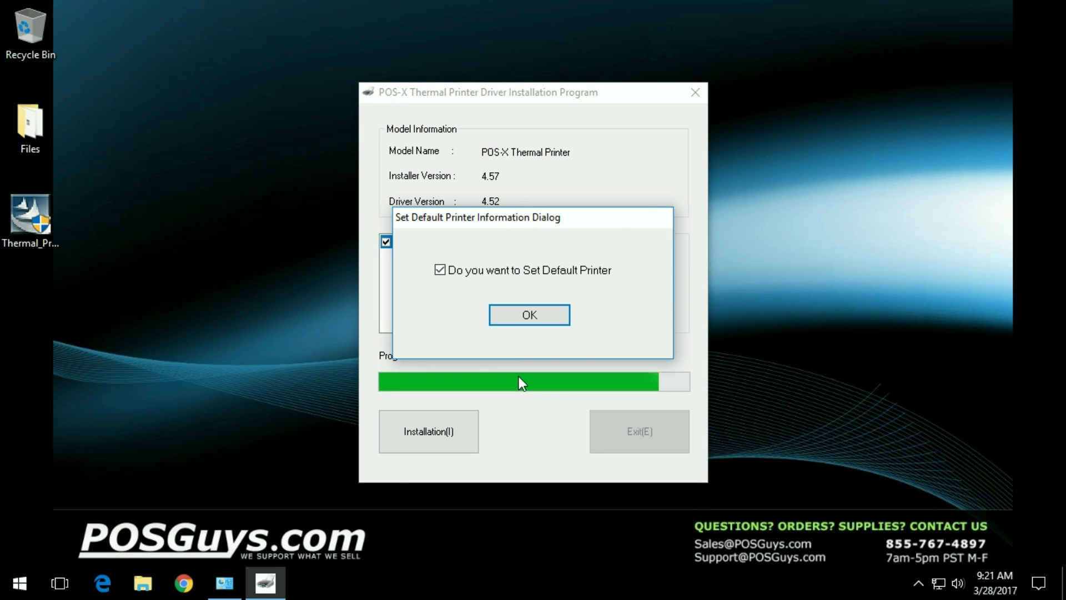
pyautogui.click(529, 315)
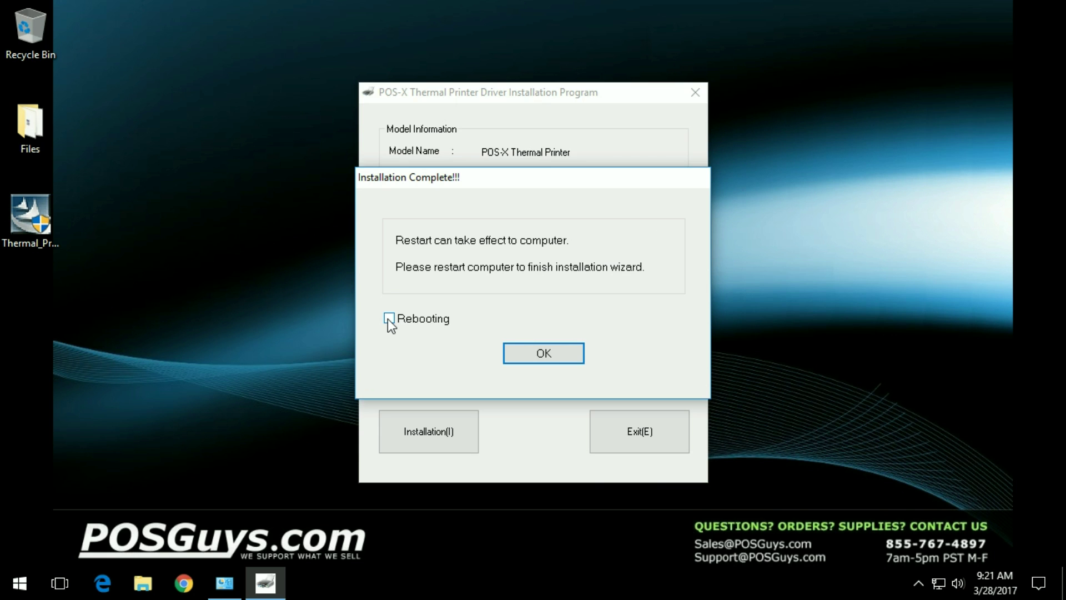
pyautogui.click(537, 354)
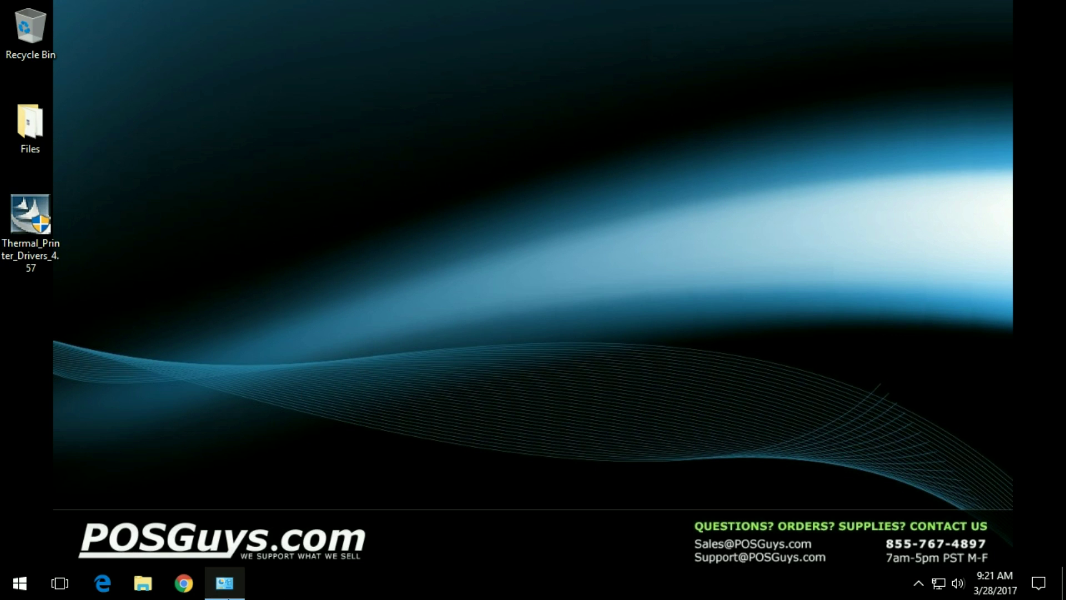
# Step: Bring up Devices and Printers and select the POS-X Thermal Printer among the four printers
pyautogui.click(224, 584)
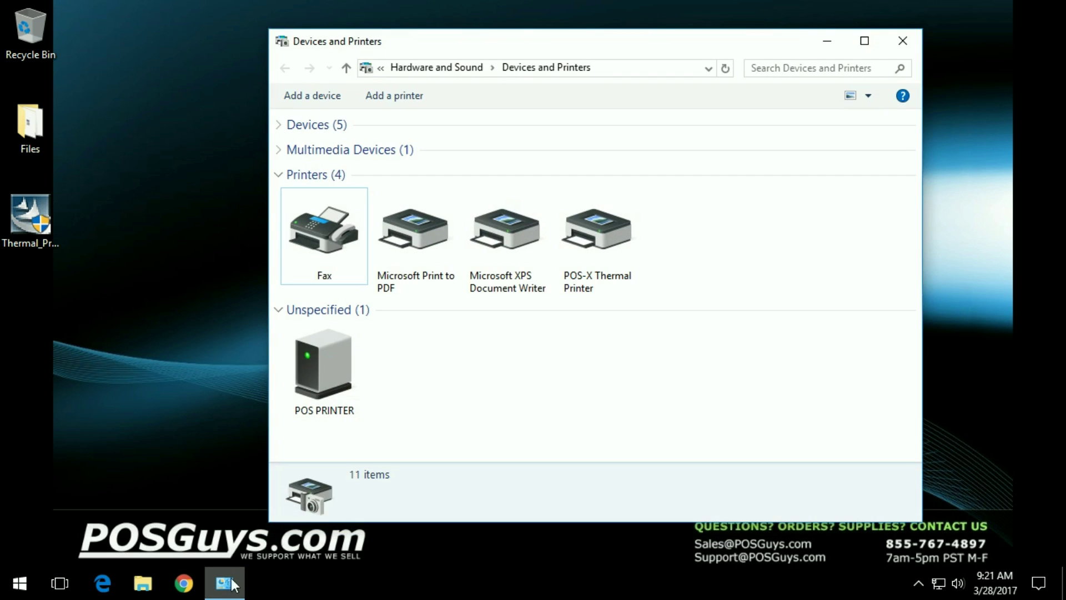
pyautogui.click(606, 229)
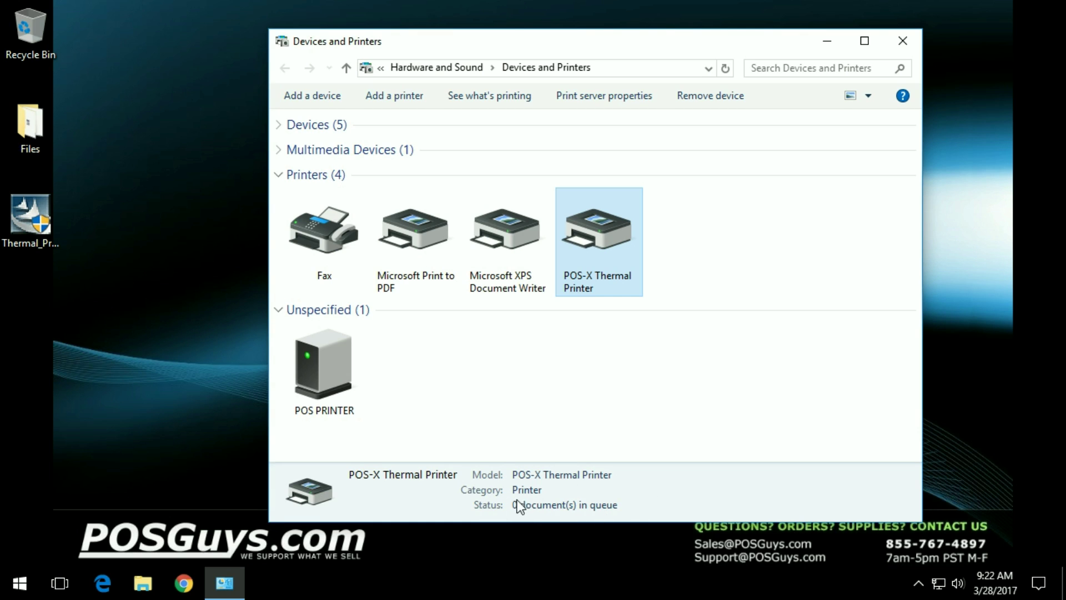
# Step: Print a test page from the POS-X Thermal Printer properties and dismiss the confirmation
pyautogui.rightClick(582, 247)
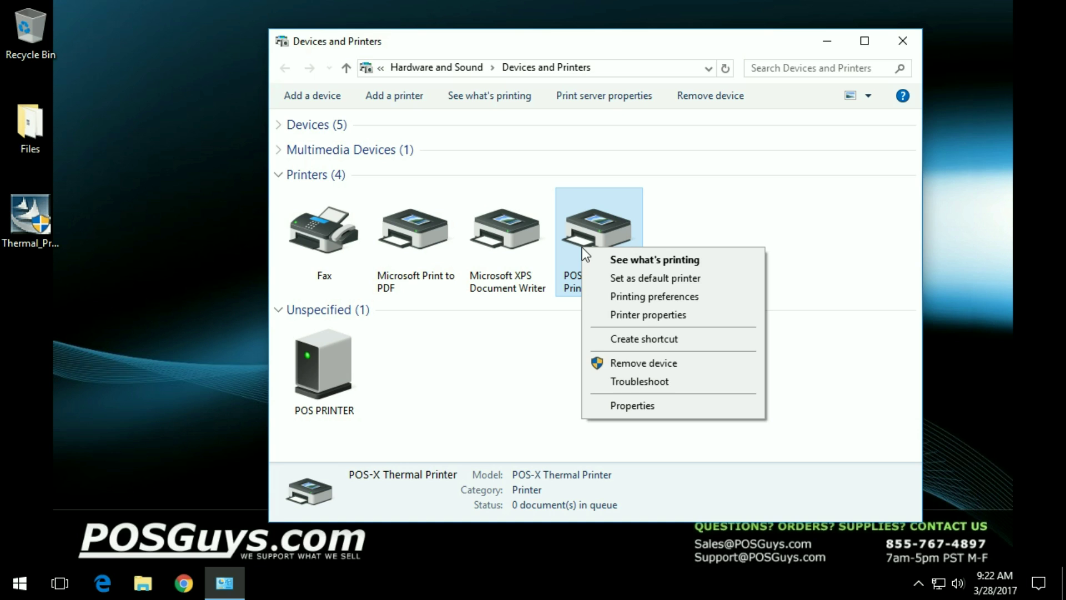
pyautogui.click(617, 317)
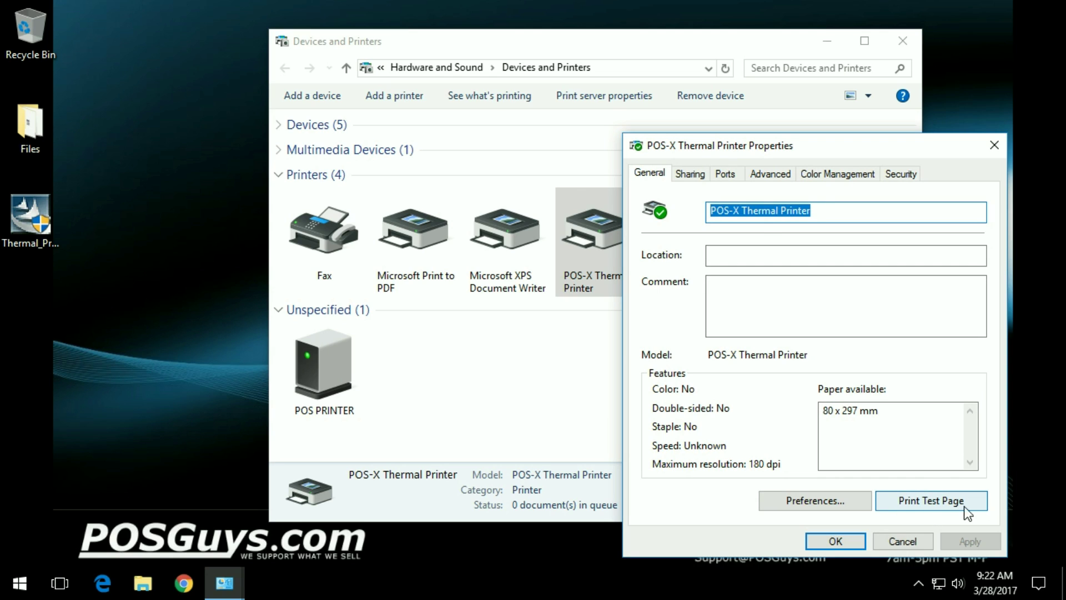
pyautogui.click(921, 501)
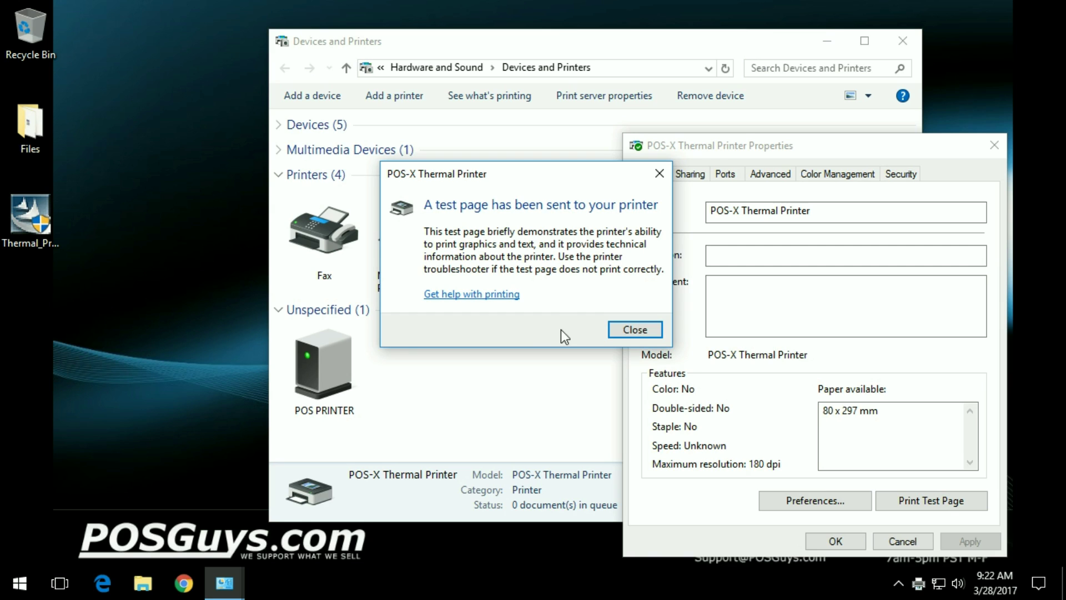
pyautogui.click(635, 329)
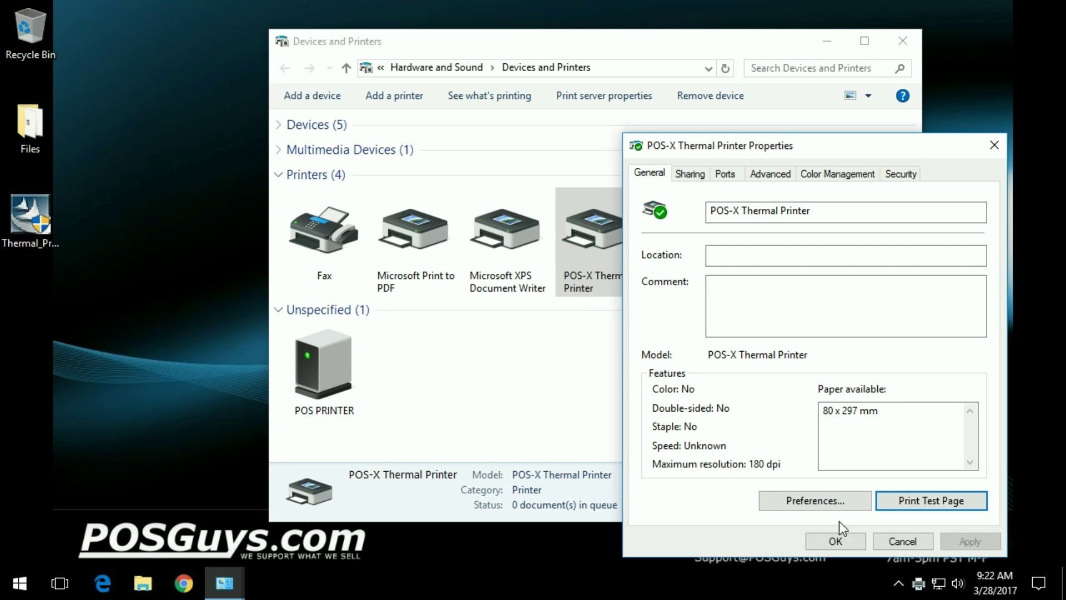
# Step: Close the POS-X Thermal Printer properties dialogs, returning to Devices and Printers
pyautogui.click(904, 543)
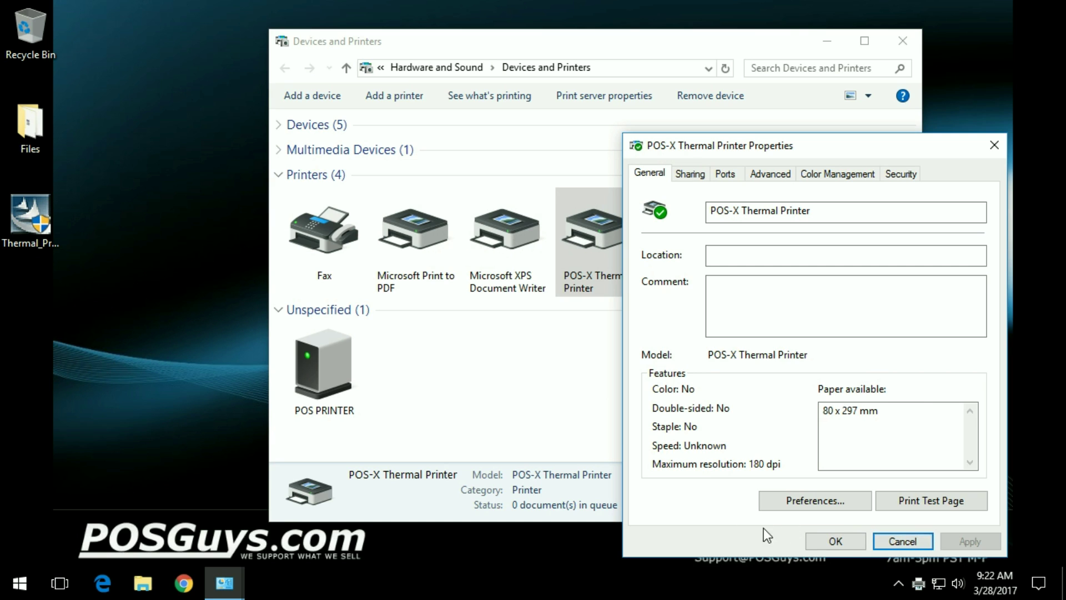
pyautogui.click(837, 542)
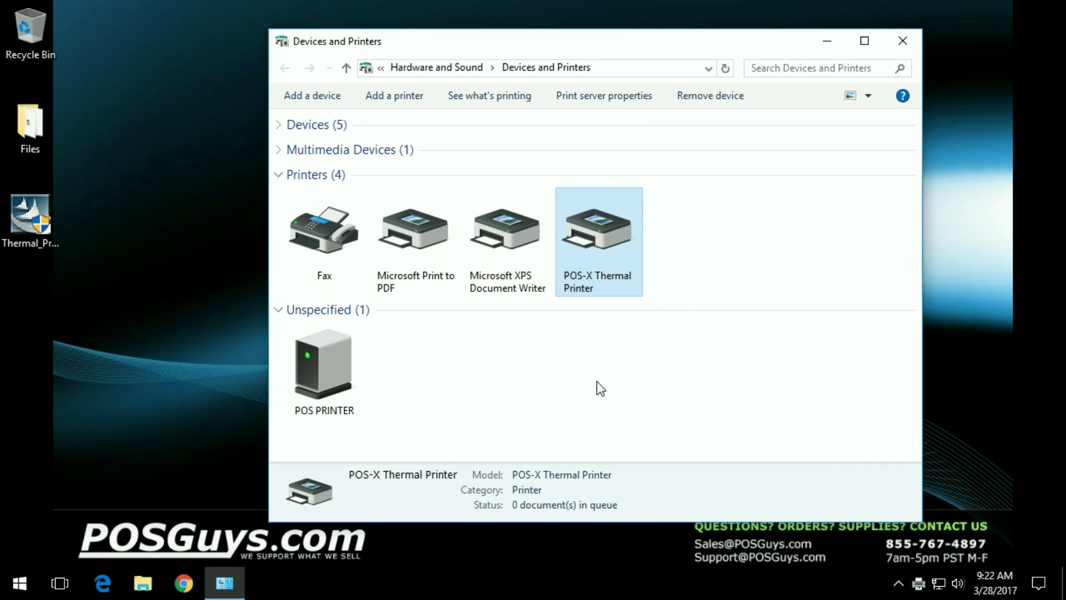
pyautogui.click(598, 390)
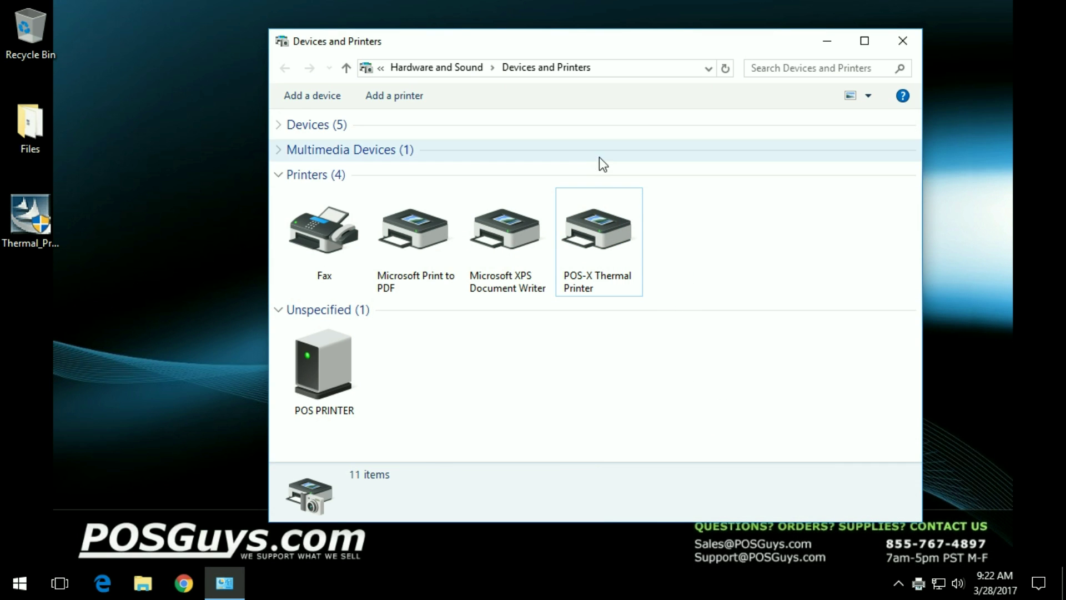